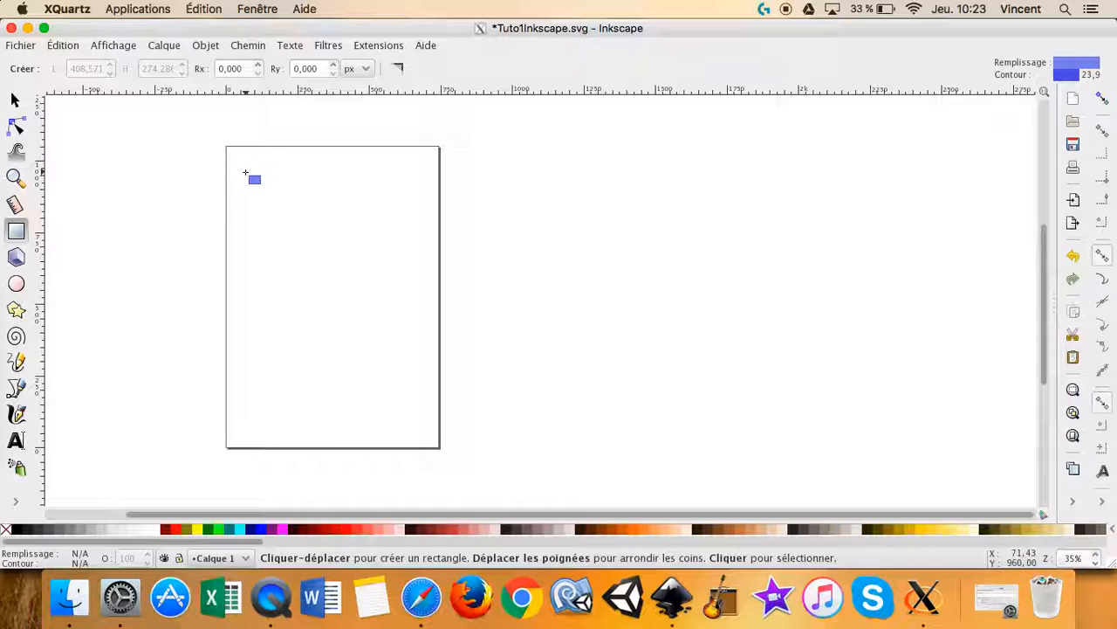
# Draw rectangles of about 371×189, 123×214 and 174×166 px on the page, plus a square of about 211 px
pyautogui.moveTo(242, 169); pyautogui.dragTo(352, 226)
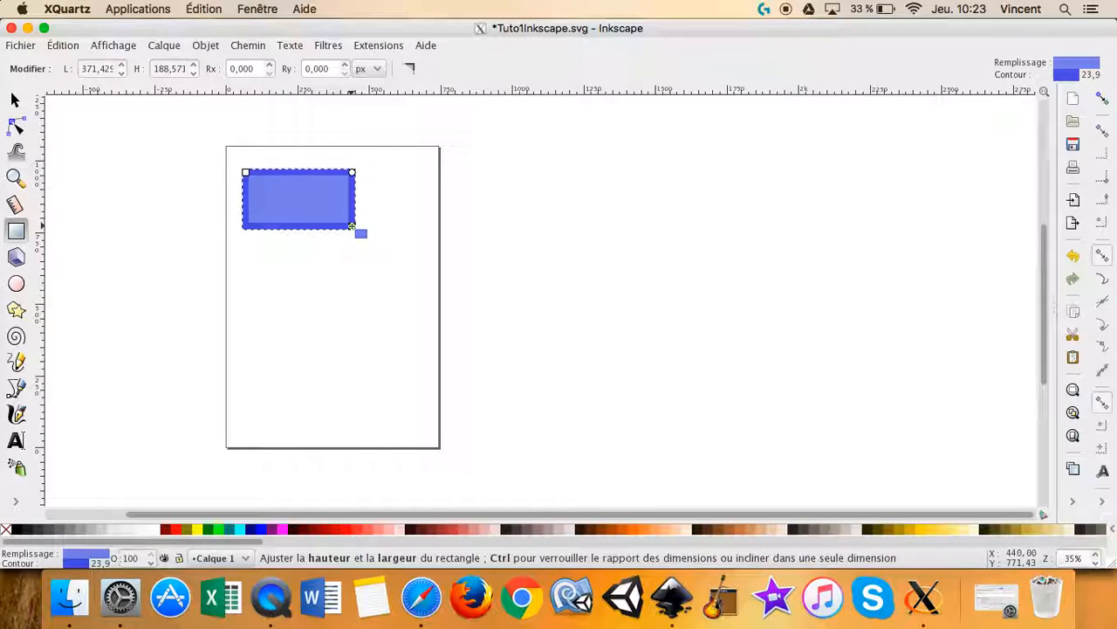
pyautogui.moveTo(270, 324); pyautogui.dragTo(307, 262)
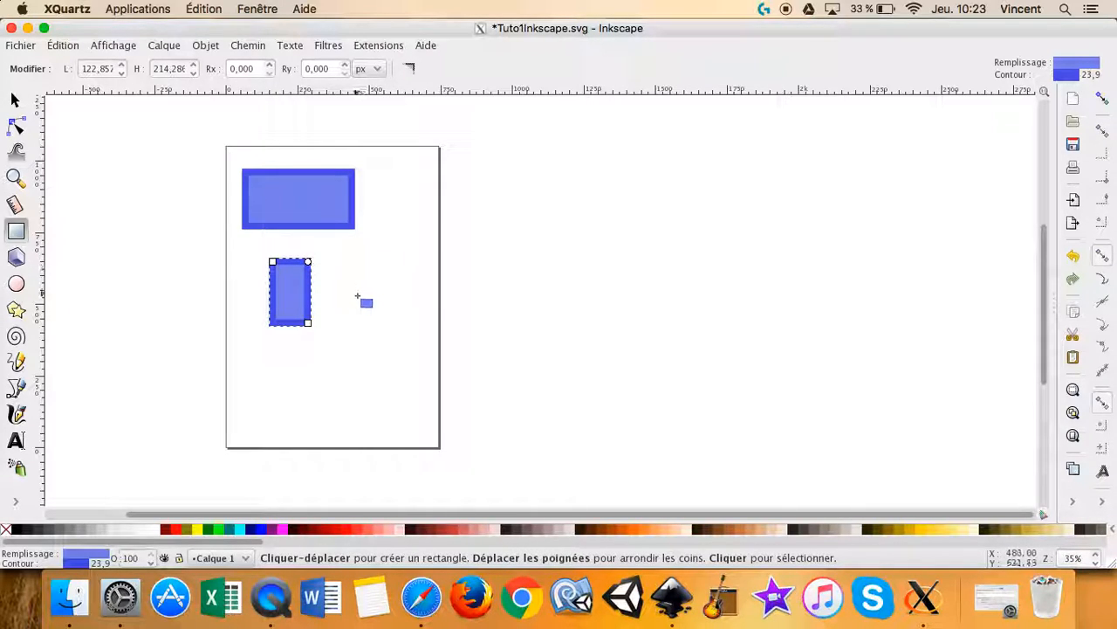
pyautogui.moveTo(347, 303); pyautogui.dragTo(399, 254)
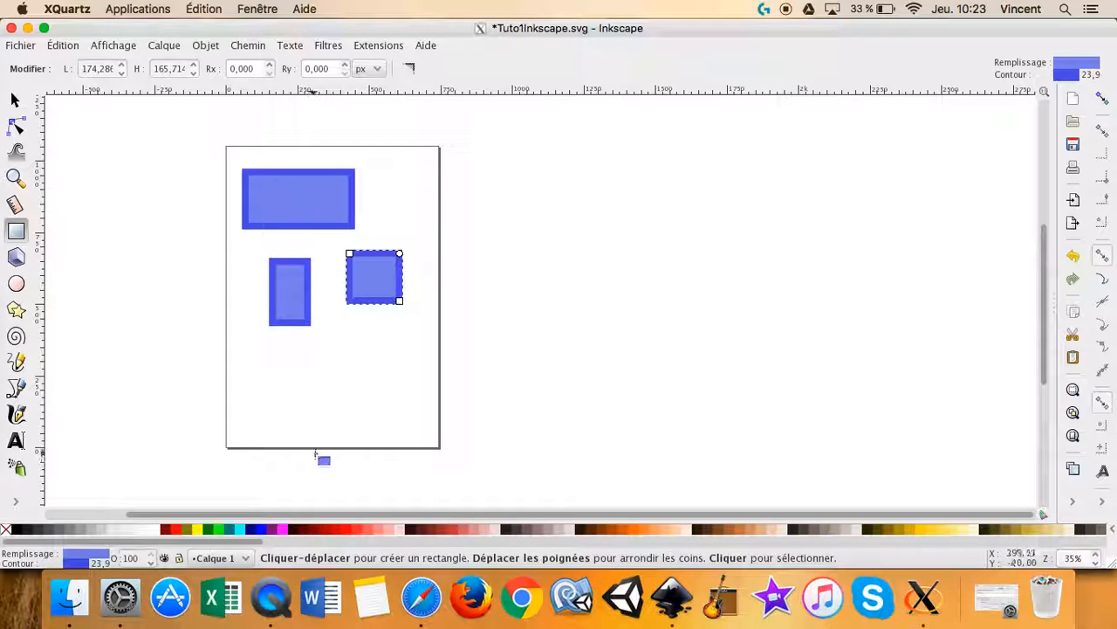
pyautogui.moveTo(293, 406); pyautogui.dragTo(345, 361)
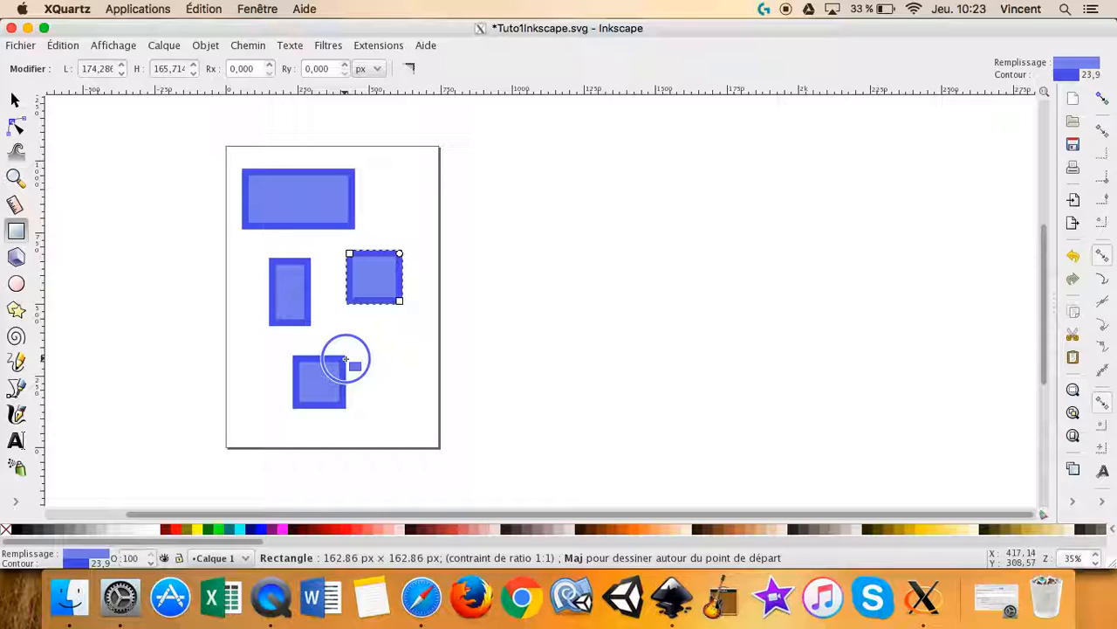
pyautogui.moveTo(345, 360); pyautogui.dragTo(358, 346)
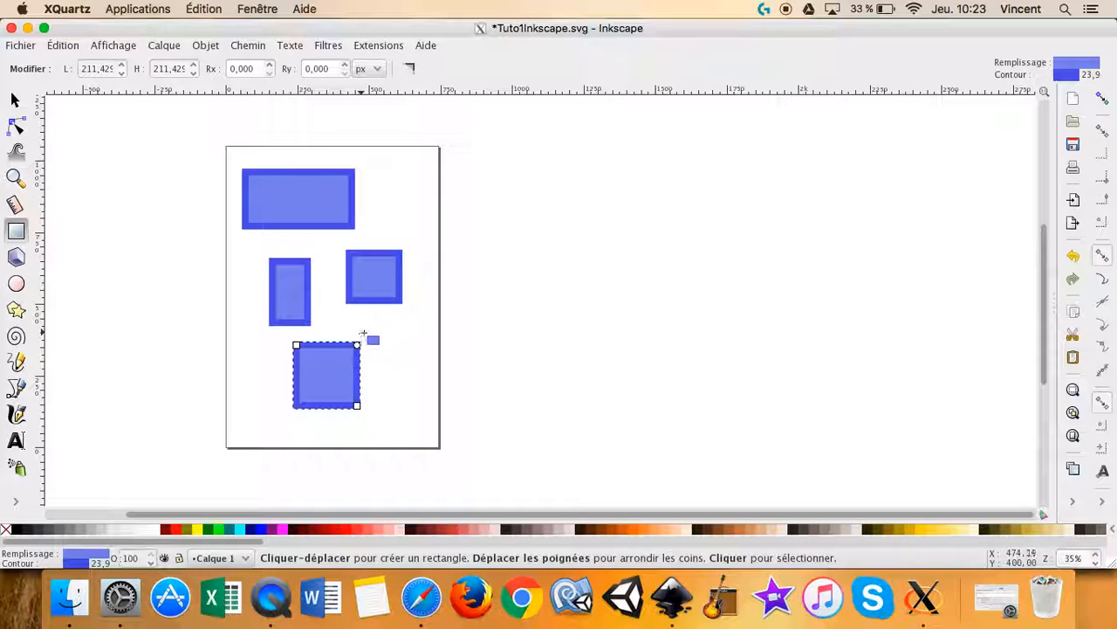
# Draw a wide ellipse, a tall ellipse about 290×821 px and a circle about 427 px across beside the page
pyautogui.click(19, 285)
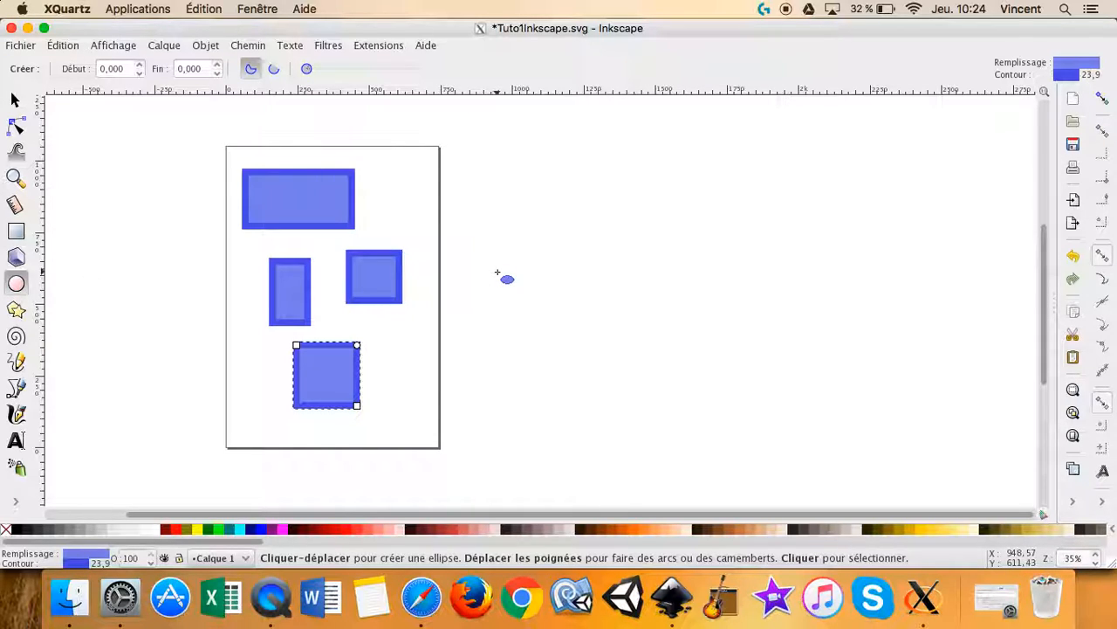
pyautogui.moveTo(497, 274)
pyautogui.mouseDown()
pyautogui.moveTo(526, 242)
pyautogui.moveTo(678, 210)
pyautogui.mouseUp()
pyautogui.moveTo(735, 337); pyautogui.dragTo(813, 106)
pyautogui.moveTo(531, 415); pyautogui.dragTo(669, 303)
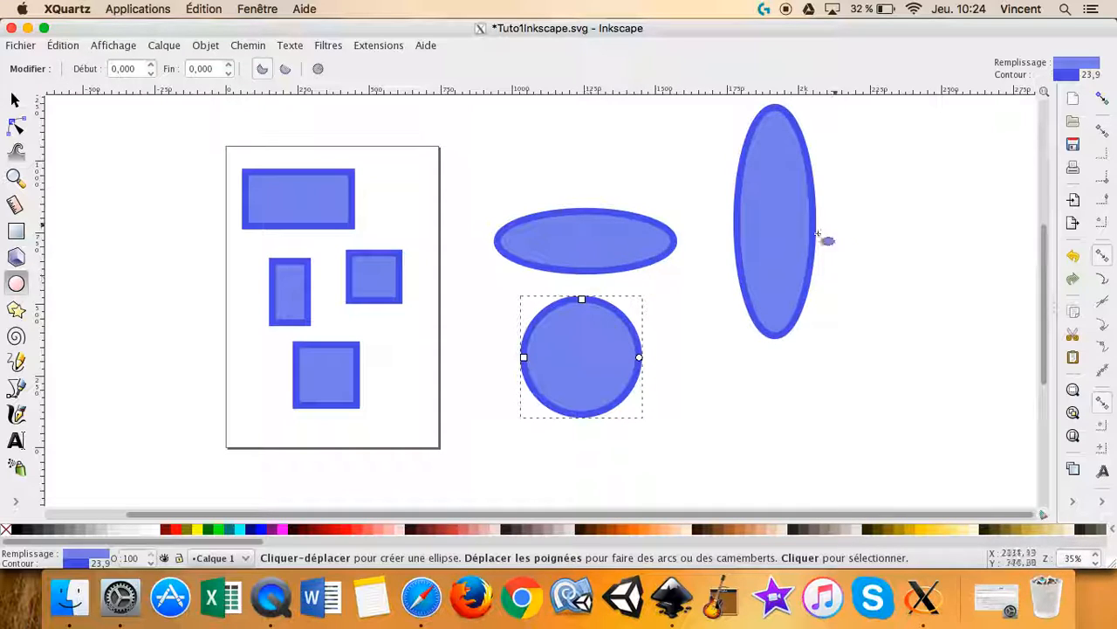
# Select the ellipses, rectangles and squares one after another with the selection tool
pyautogui.click(18, 102)
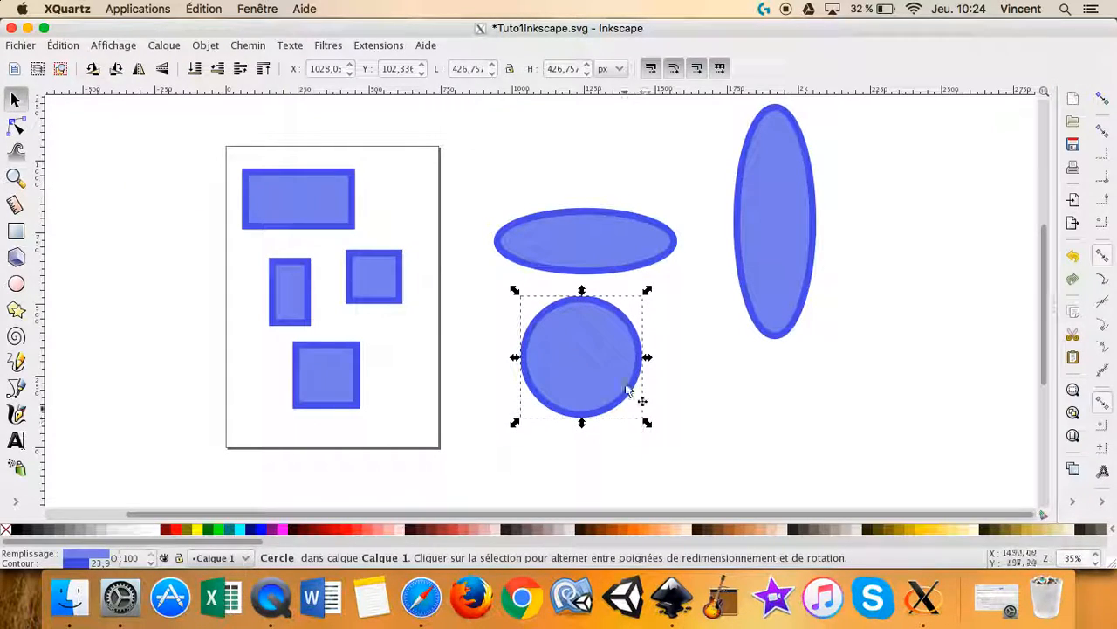
pyautogui.click(614, 252)
pyautogui.click(808, 237)
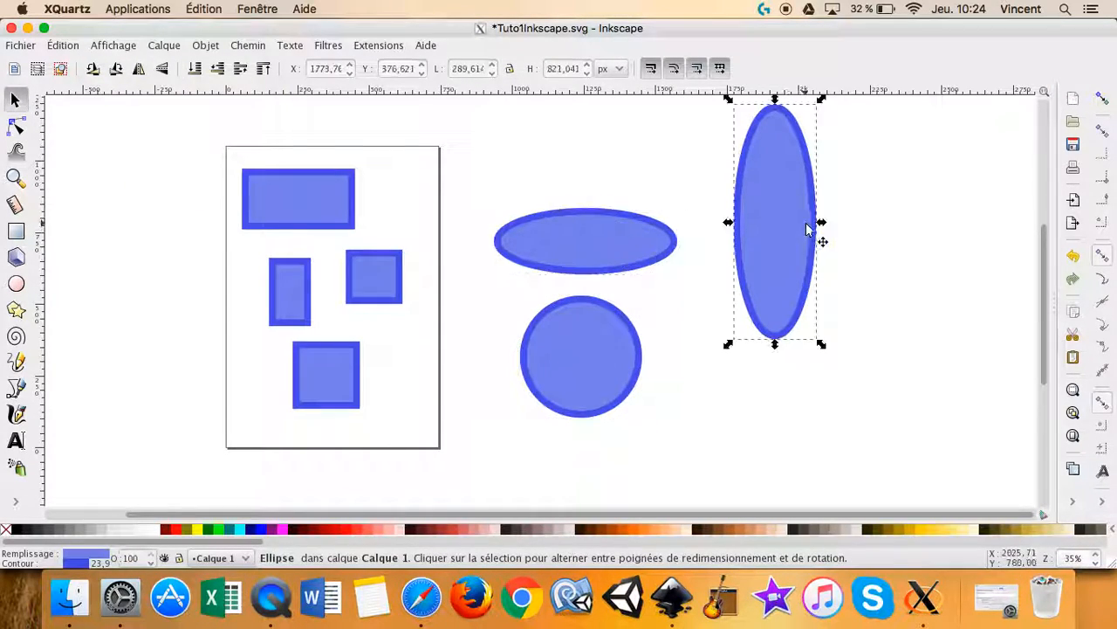
pyautogui.click(266, 193)
pyautogui.click(365, 269)
pyautogui.click(302, 294)
pyautogui.click(339, 369)
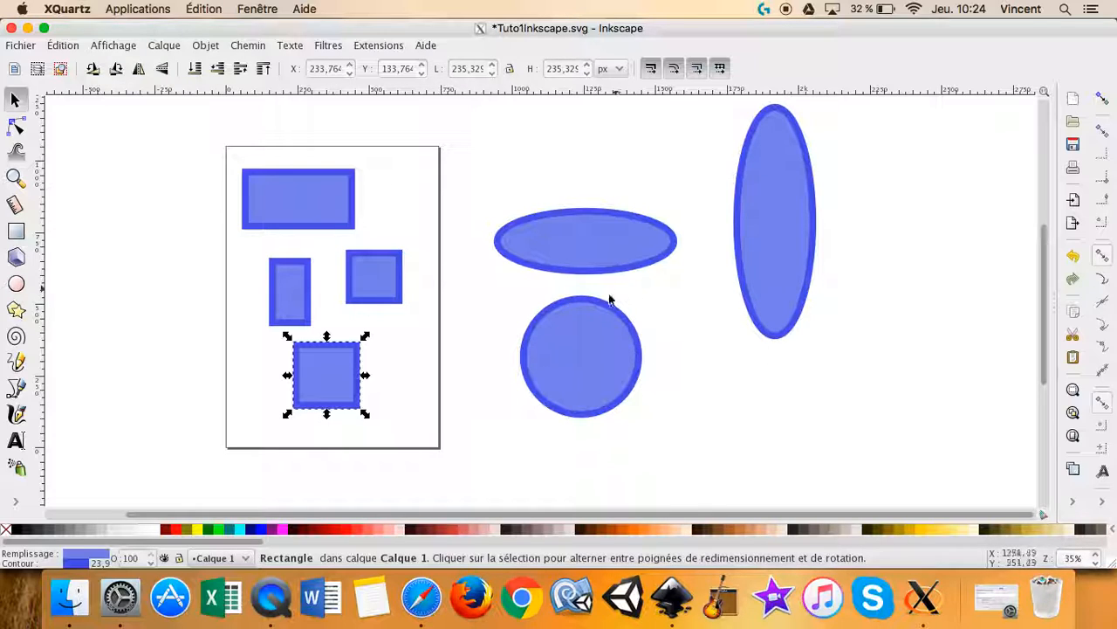
# Open the fill and stroke settings for the circle and set its flat fill to turquoise (78eacaff)
pyautogui.click(582, 379)
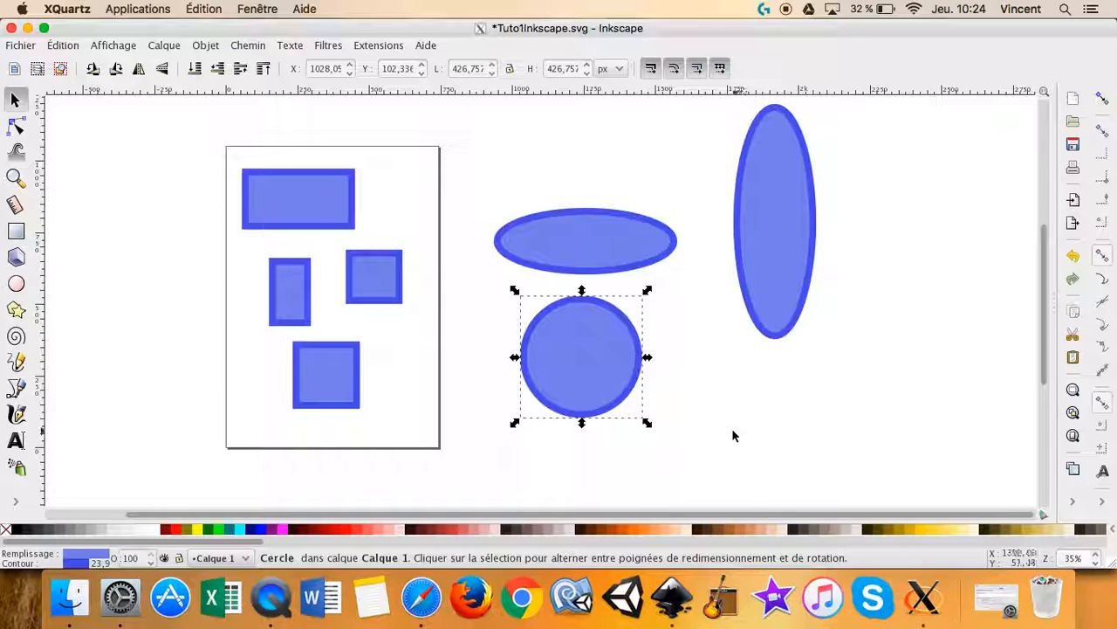
pyautogui.scroll(2, 735, 429)
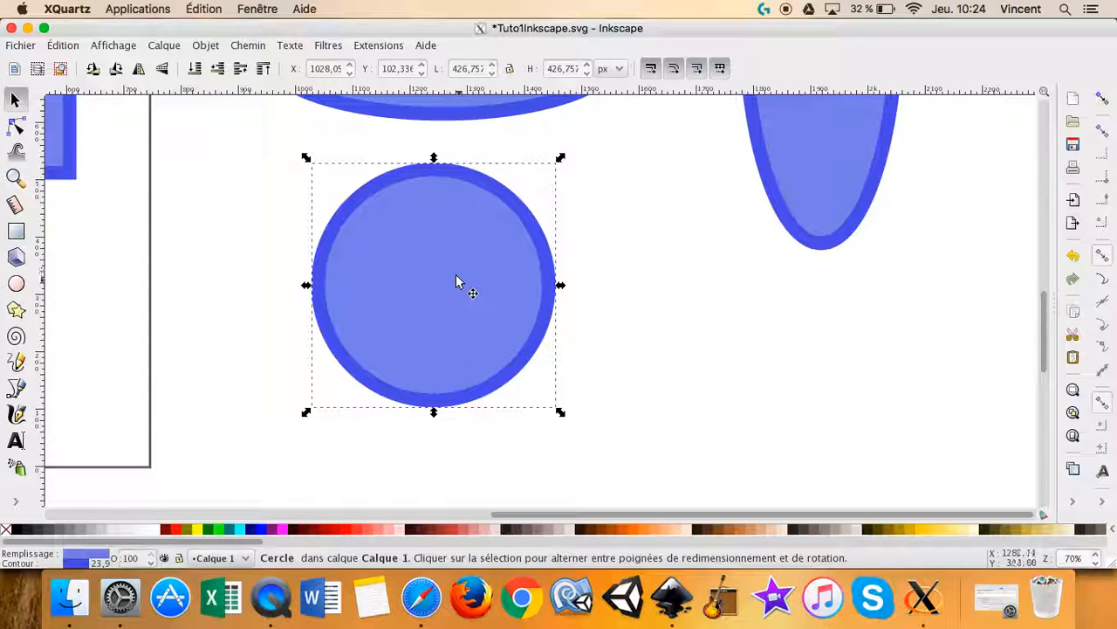
pyautogui.click(205, 44)
pyautogui.click(224, 63)
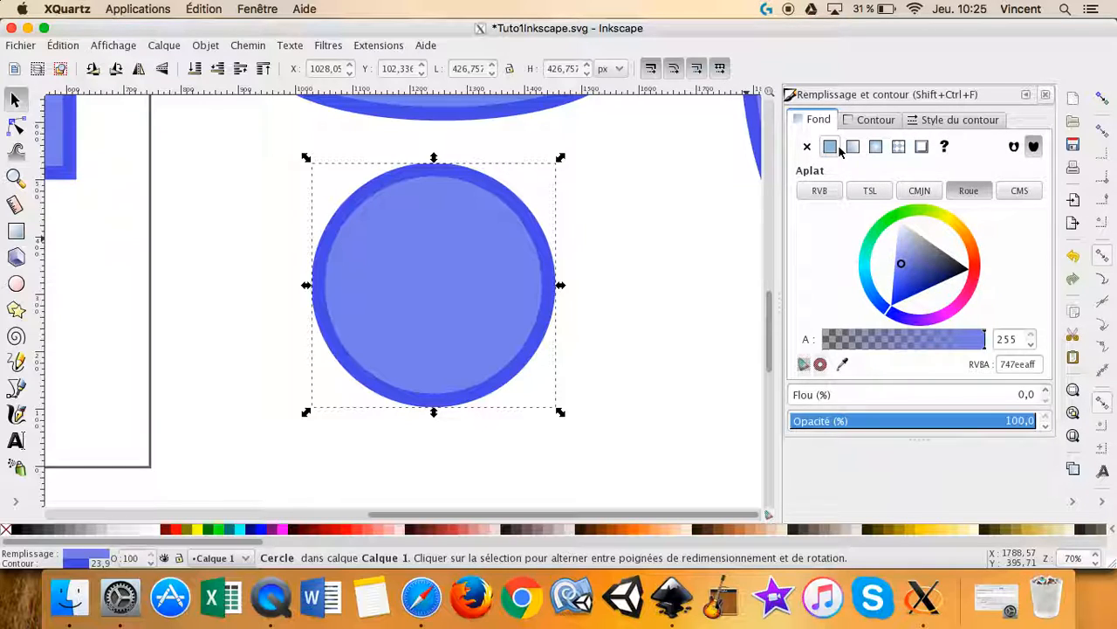
pyautogui.moveTo(895, 314)
pyautogui.mouseDown()
pyautogui.moveTo(871, 294)
pyautogui.moveTo(866, 253)
pyautogui.moveTo(929, 268)
pyautogui.moveTo(916, 246)
pyautogui.mouseUp()
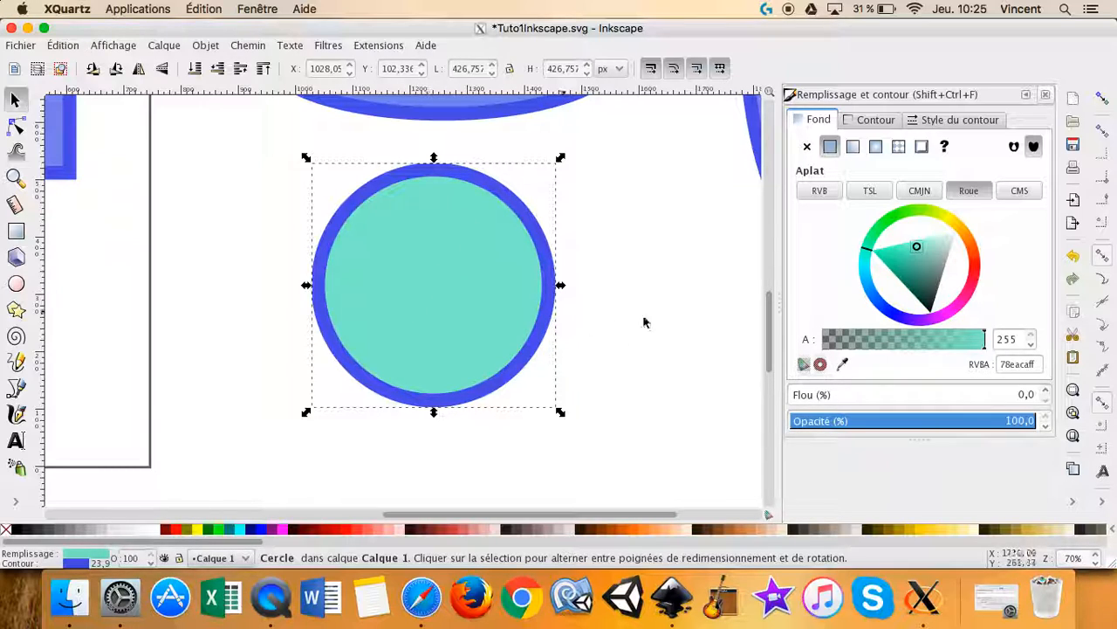
# Try the circle without any fill, and restore its flat turquoise fill
pyautogui.click(808, 148)
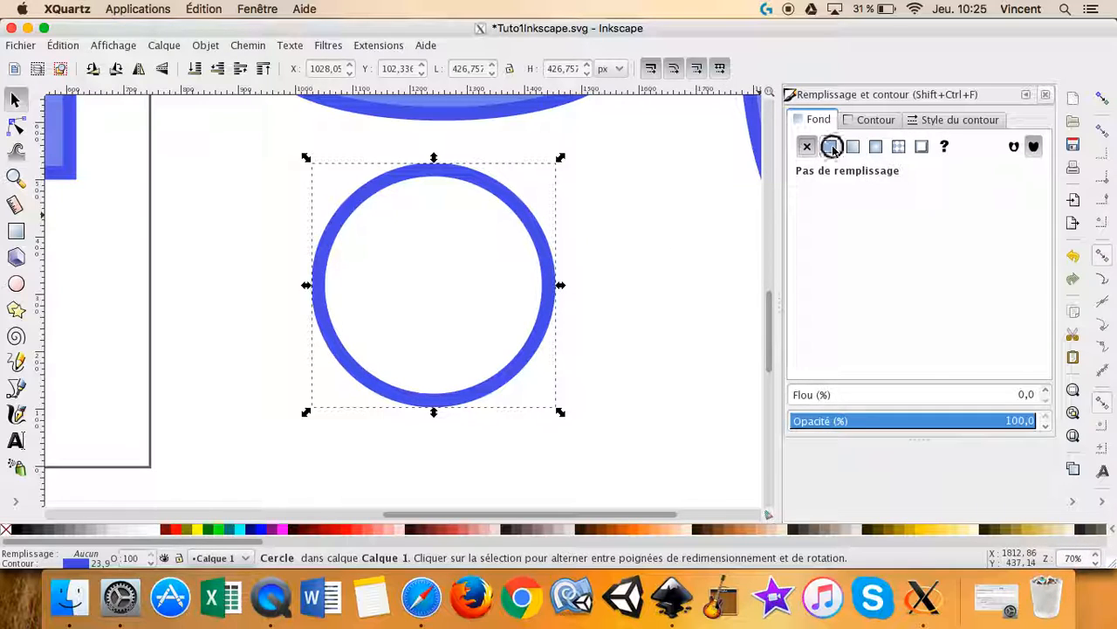
pyautogui.click(830, 147)
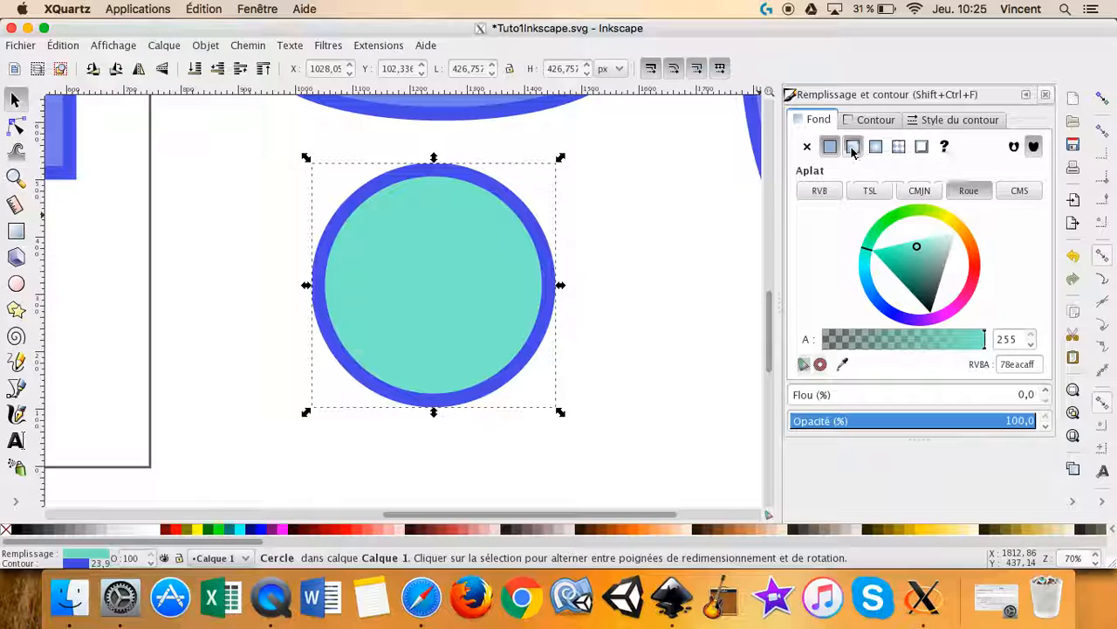
# Give the circle a linear gradient fill and make its end stop fully opaque blue (7893eaff)
pyautogui.click(853, 149)
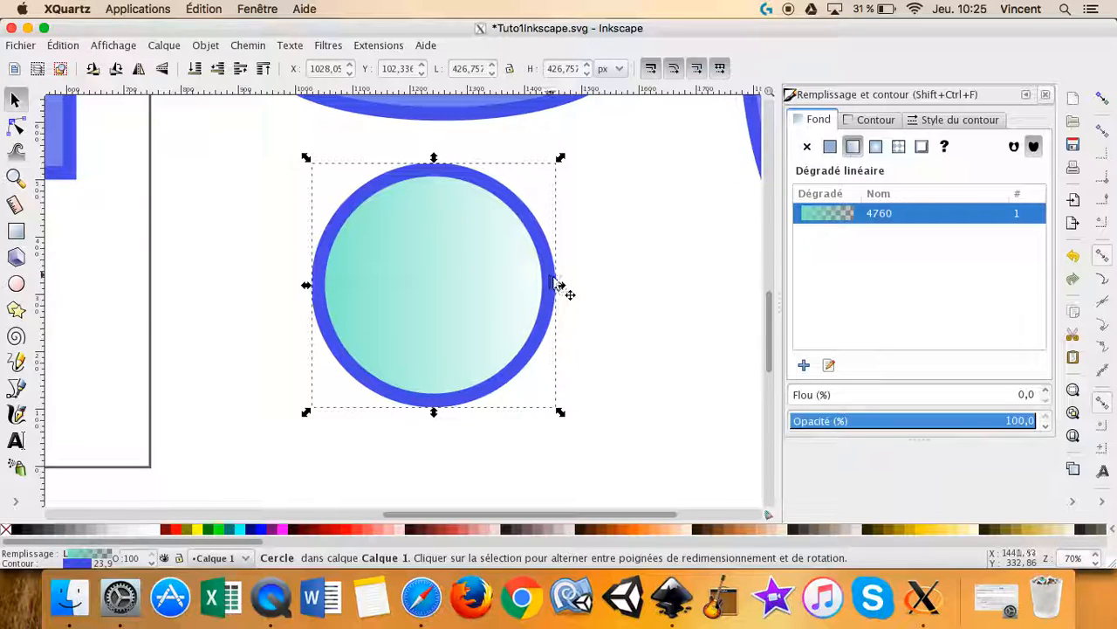
pyautogui.click(832, 367)
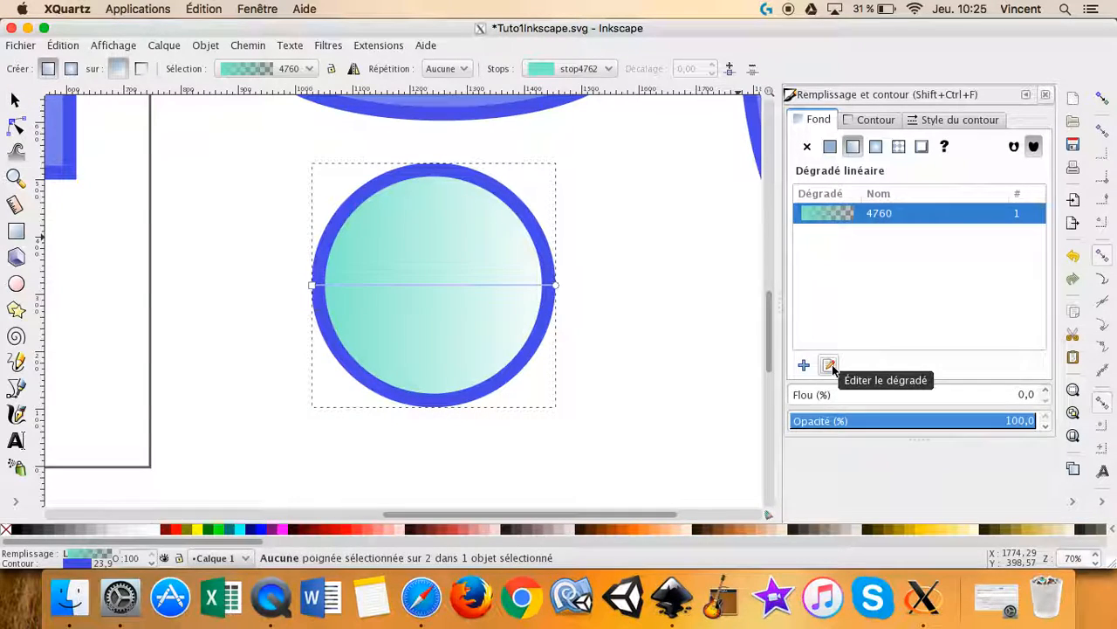
pyautogui.click(313, 284)
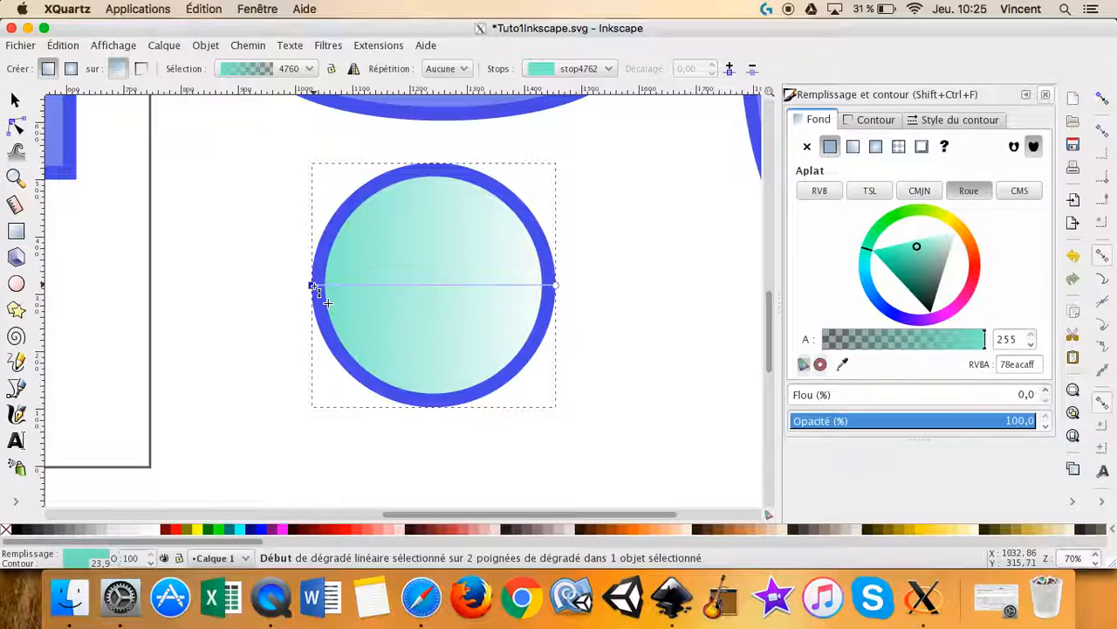
pyautogui.click(556, 285)
pyautogui.moveTo(824, 342); pyautogui.dragTo(987, 341)
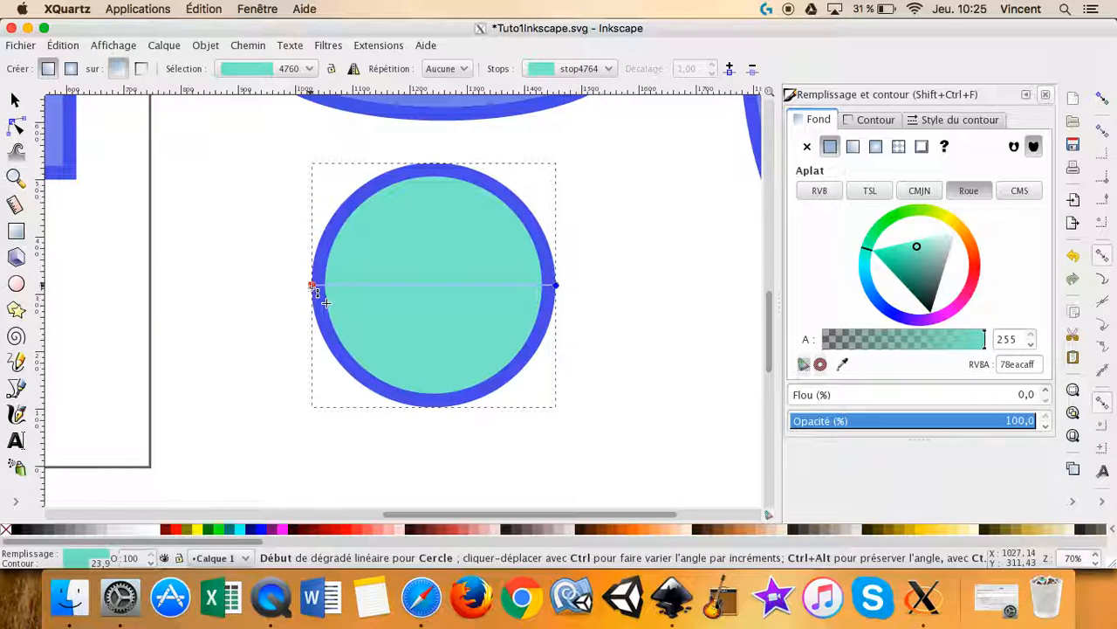
pyautogui.click(876, 297)
pyautogui.click(882, 305)
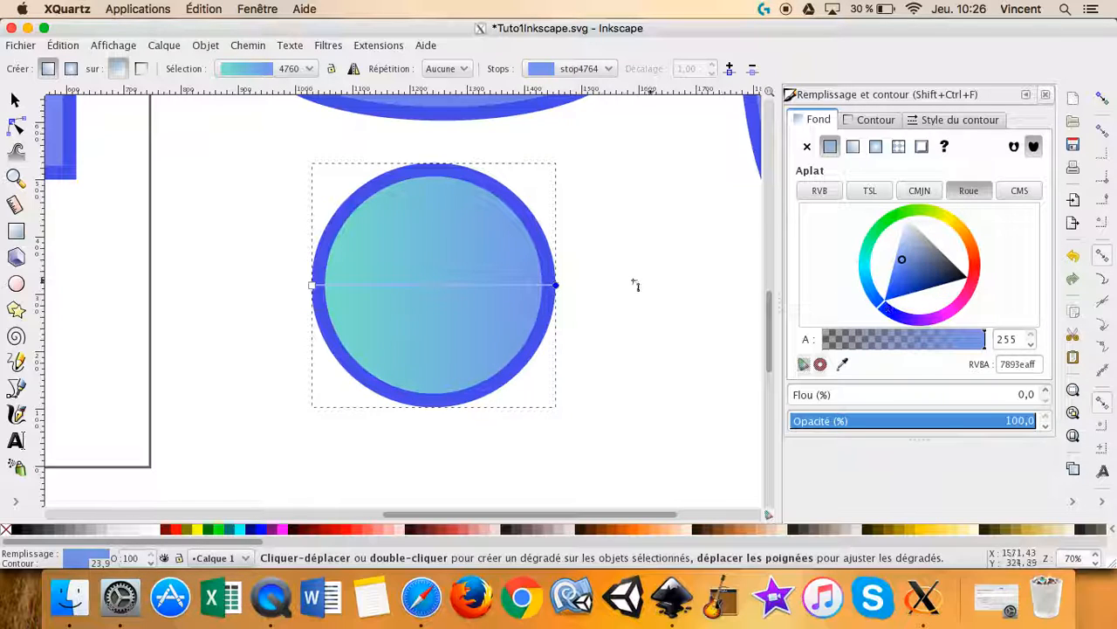
# Reposition the linear gradient's start and end handles inside the circle so the gradient runs vertically from turquoise down to blue
pyautogui.moveTo(316, 287); pyautogui.dragTo(424, 217)
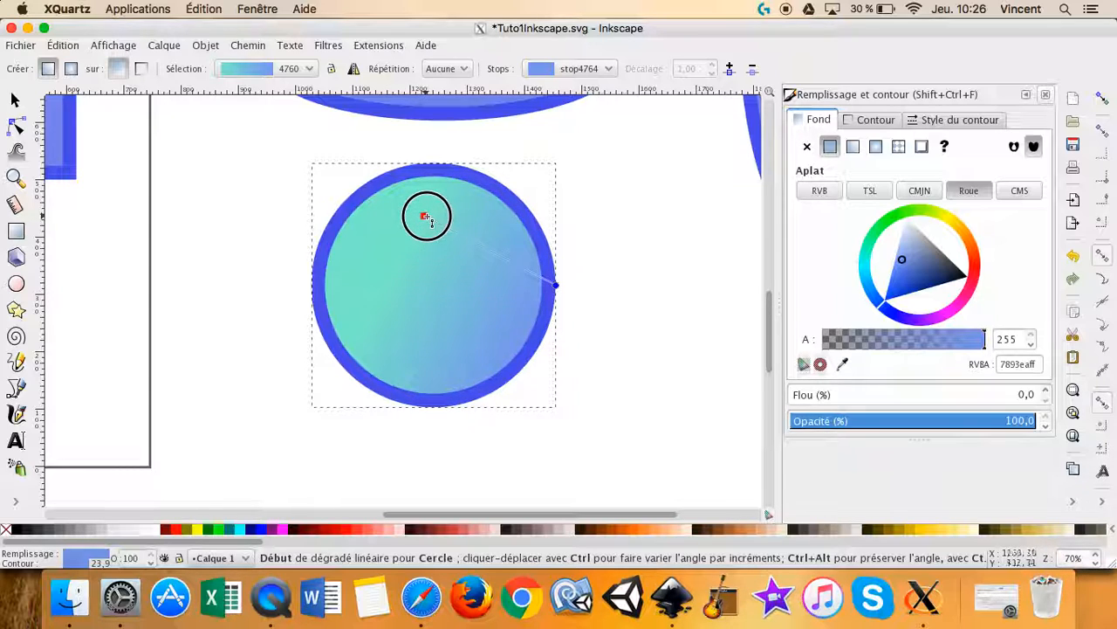
pyautogui.moveTo(555, 284); pyautogui.dragTo(476, 348)
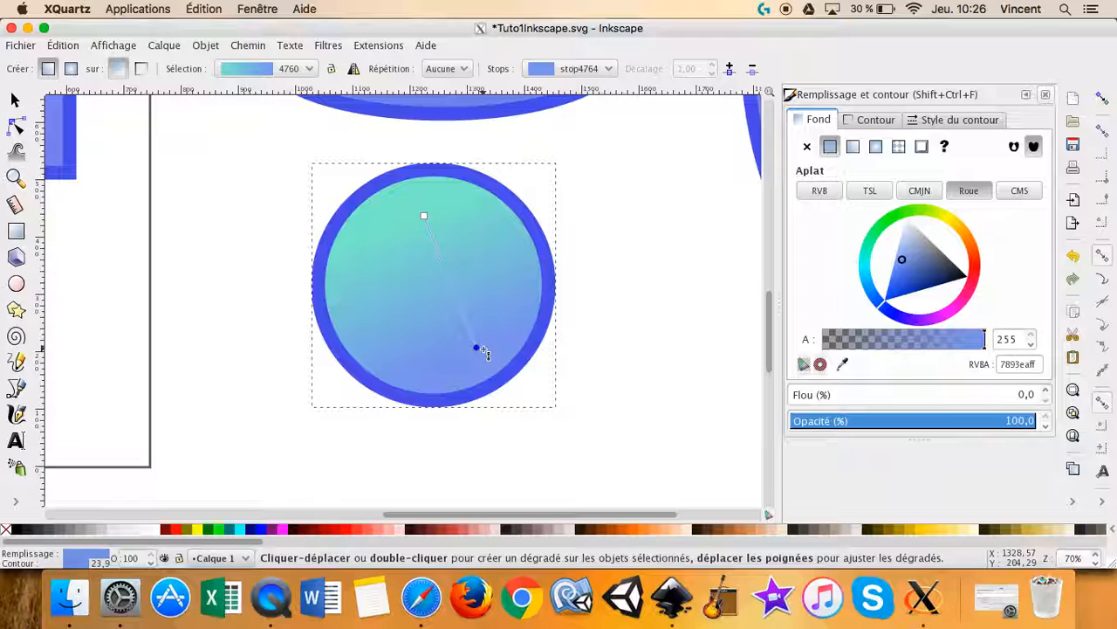
pyautogui.moveTo(476, 348); pyautogui.dragTo(423, 367)
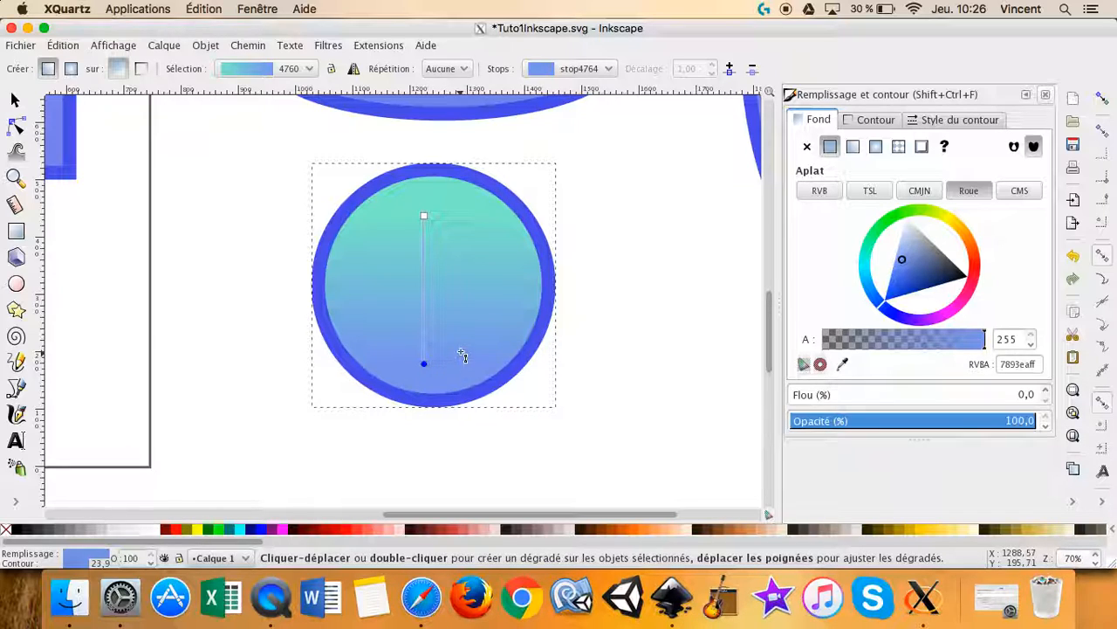
# Add two intermediate gradient stops, colouring the one at offset 0.36 red and the one moved to offset 0.80 green (78df88ff)
pyautogui.doubleClick(423, 269)
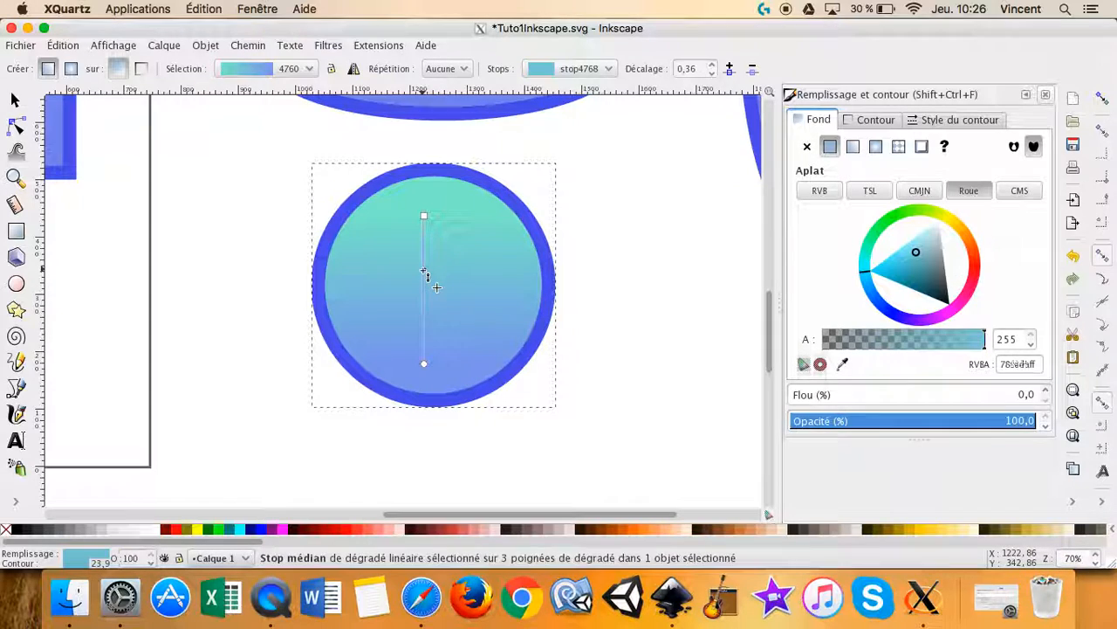
pyautogui.doubleClick(424, 315)
pyautogui.click(424, 270)
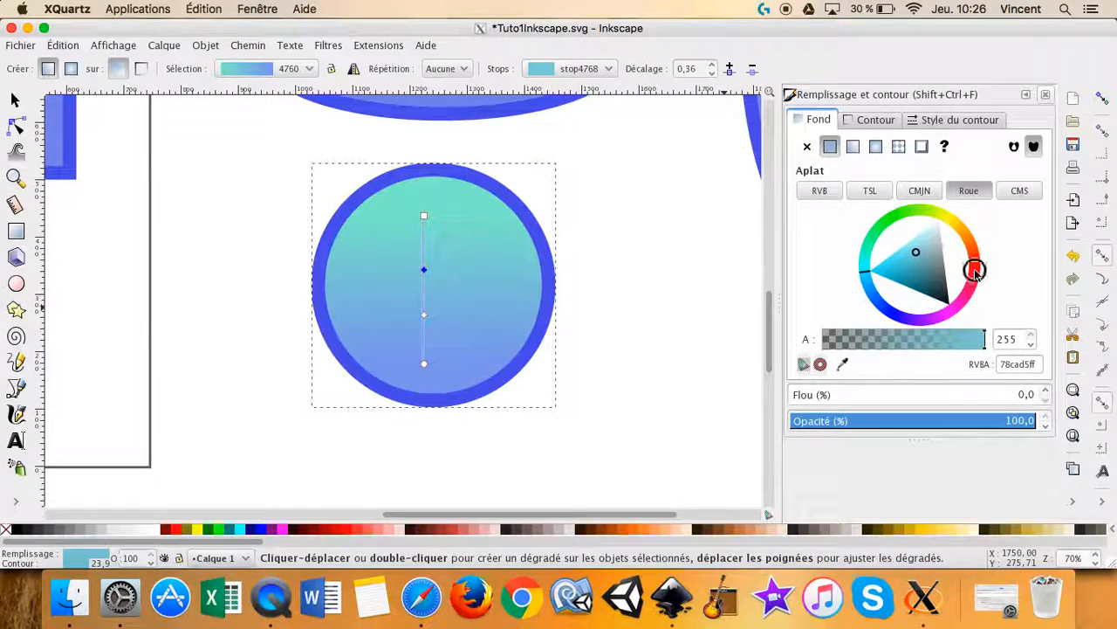
pyautogui.click(974, 269)
pyautogui.moveTo(424, 315); pyautogui.dragTo(426, 336)
pyautogui.click(425, 335)
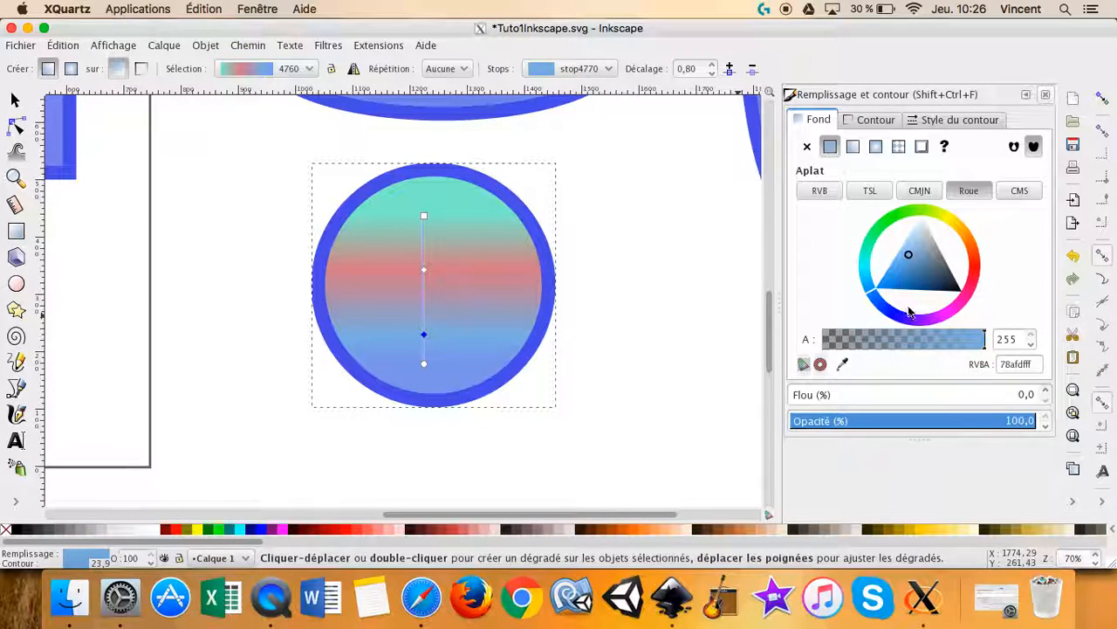
pyautogui.click(884, 225)
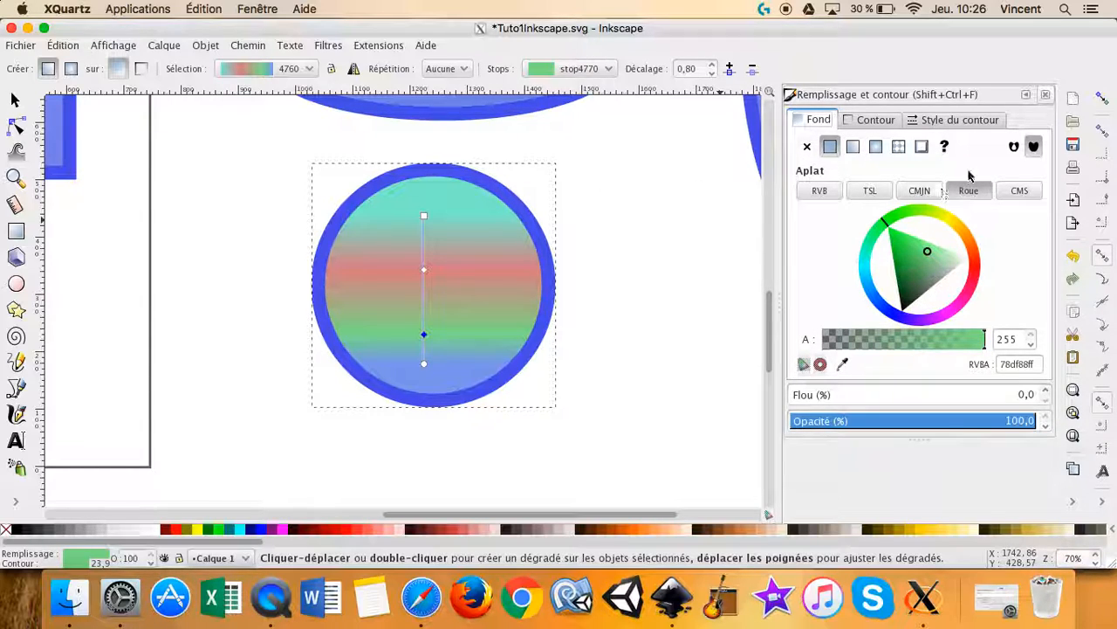
# Change the circle's fill from a linear to a radial gradient
pyautogui.click(877, 147)
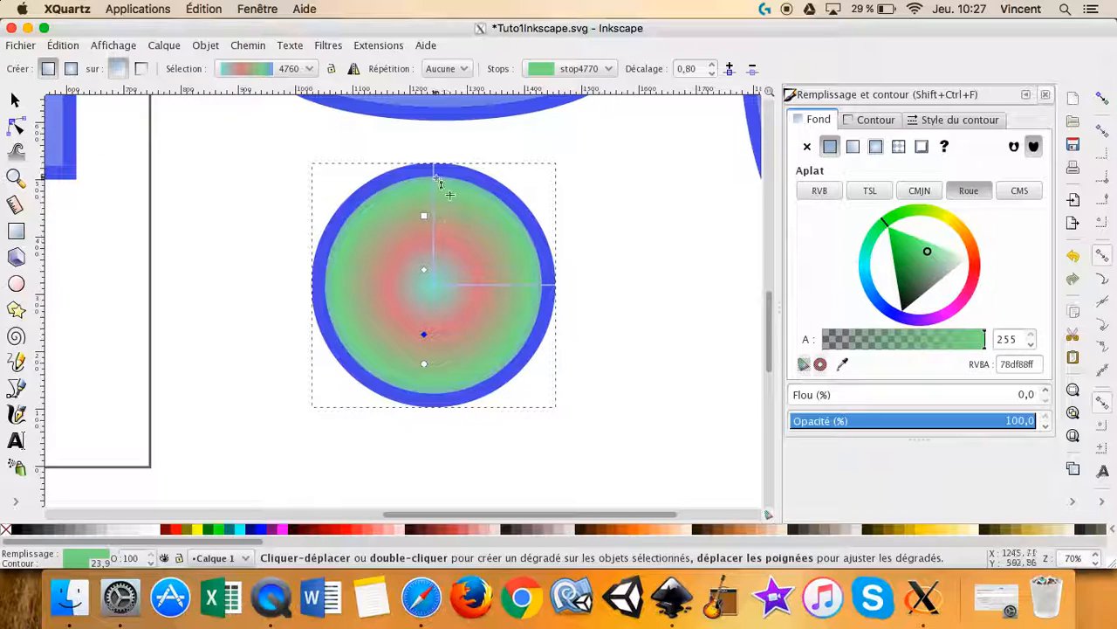
pyautogui.click(876, 150)
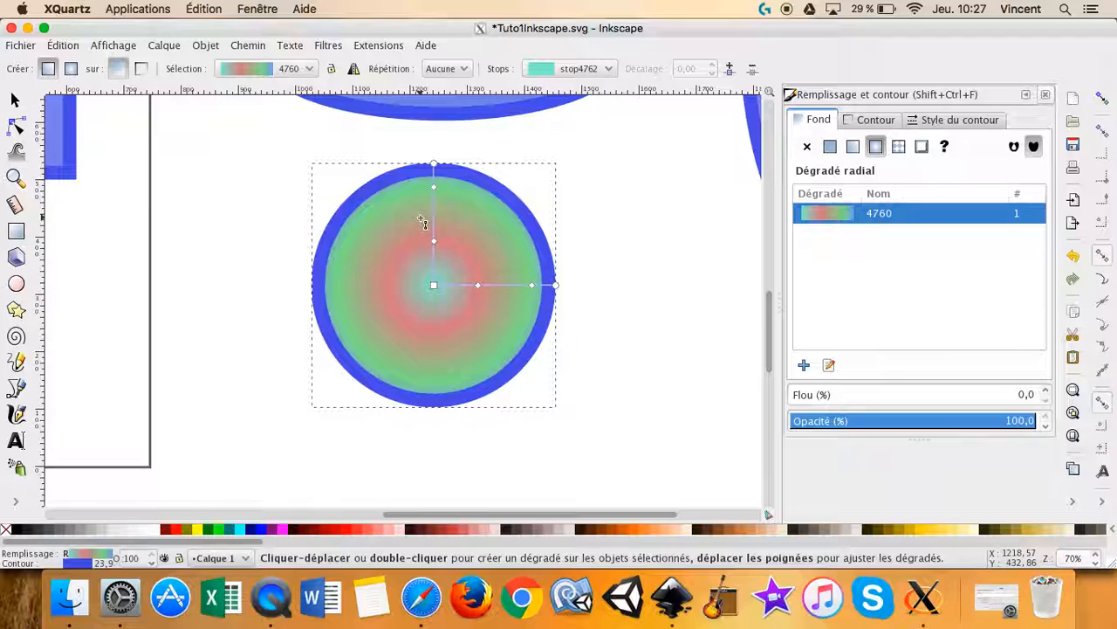
# Try the circle without an outline, and restore its flat blue outline
pyautogui.click(875, 121)
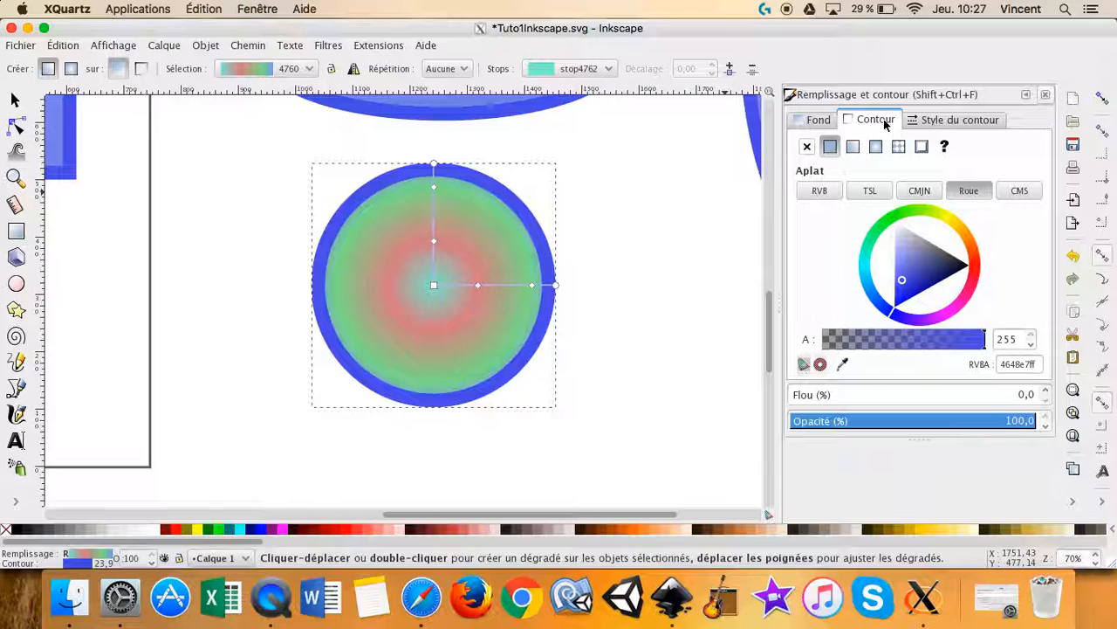
pyautogui.click(806, 146)
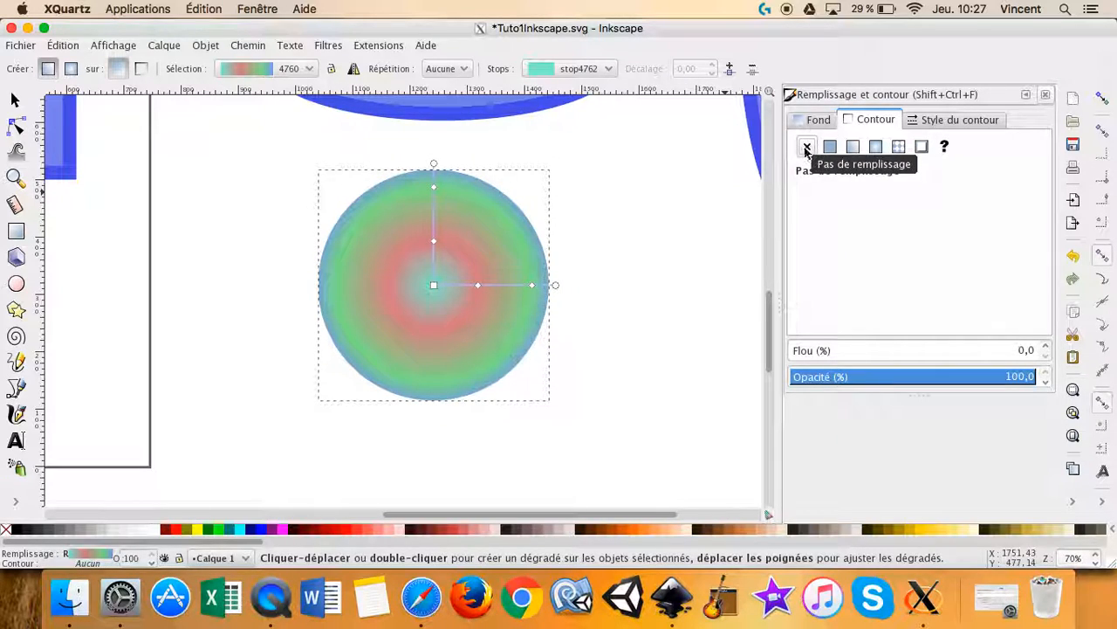
pyautogui.click(830, 146)
# Give the circle a flat green fill and set its outline colour to dark green (006b24ff)
pyautogui.click(819, 119)
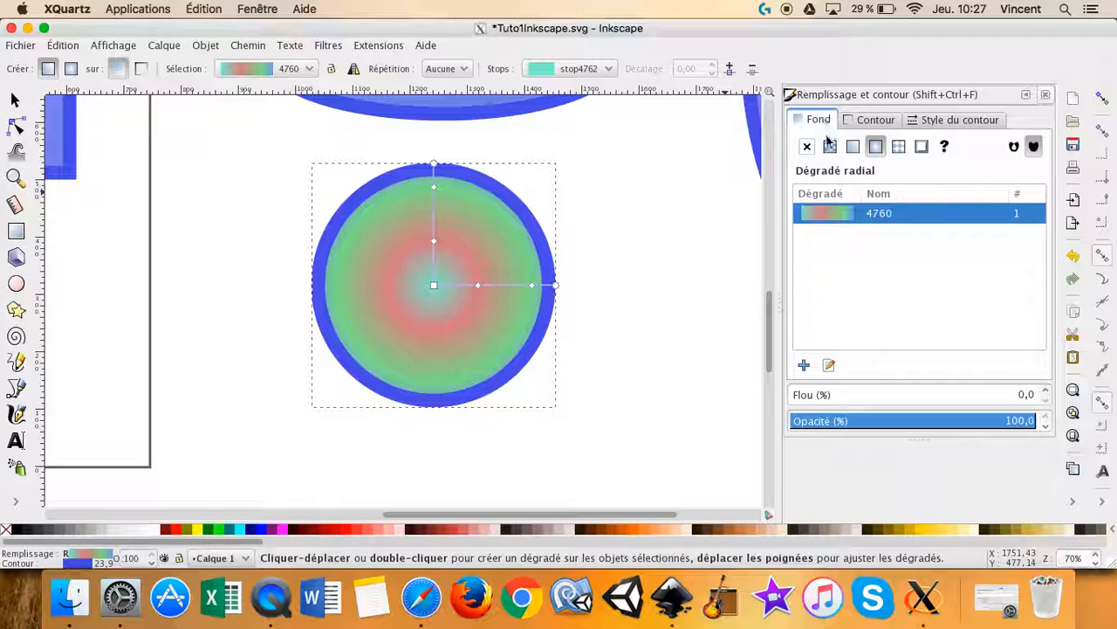
pyautogui.click(830, 146)
pyautogui.click(880, 122)
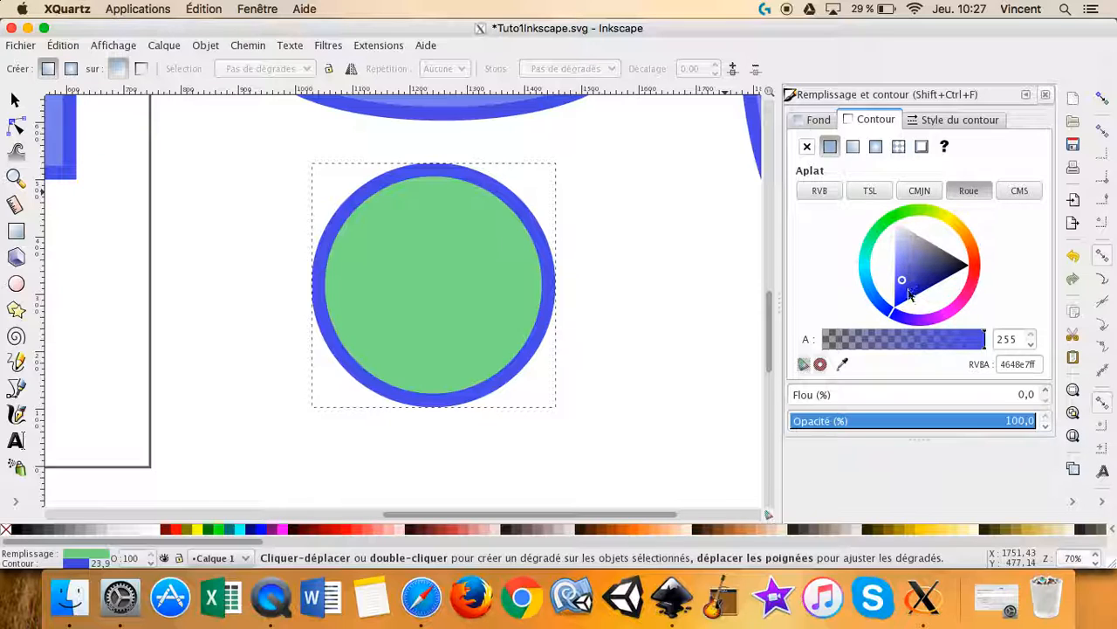
pyautogui.click(879, 231)
pyautogui.moveTo(893, 253)
pyautogui.mouseDown()
pyautogui.moveTo(907, 248)
pyautogui.moveTo(900, 279)
pyautogui.mouseUp()
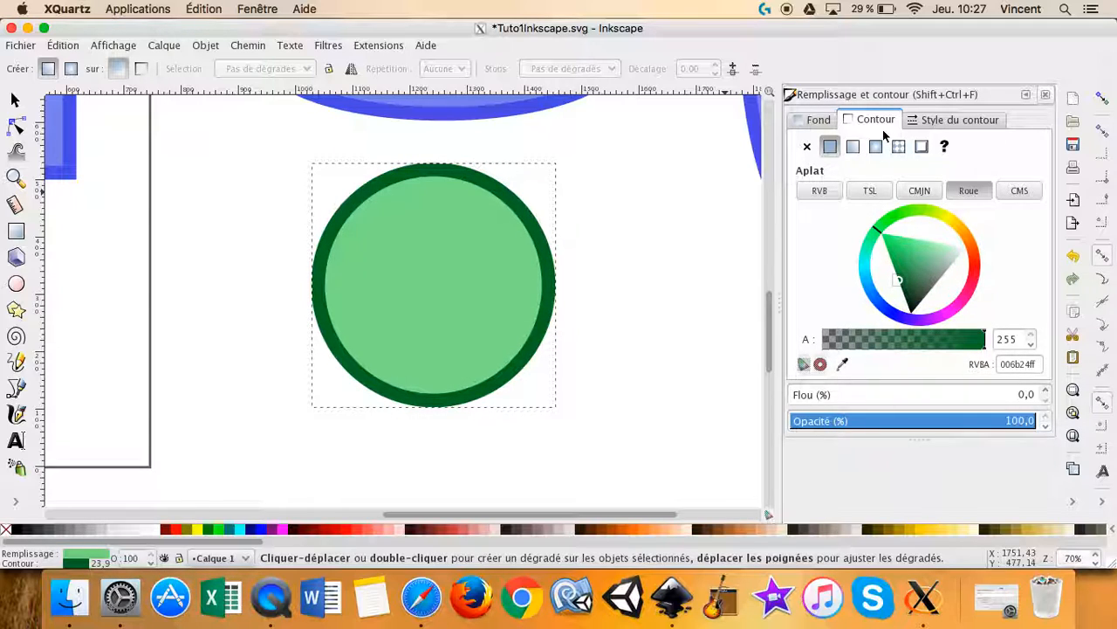
# Set the circle's outline thickness to 5 px, keeping pixels as the unit
pyautogui.click(957, 122)
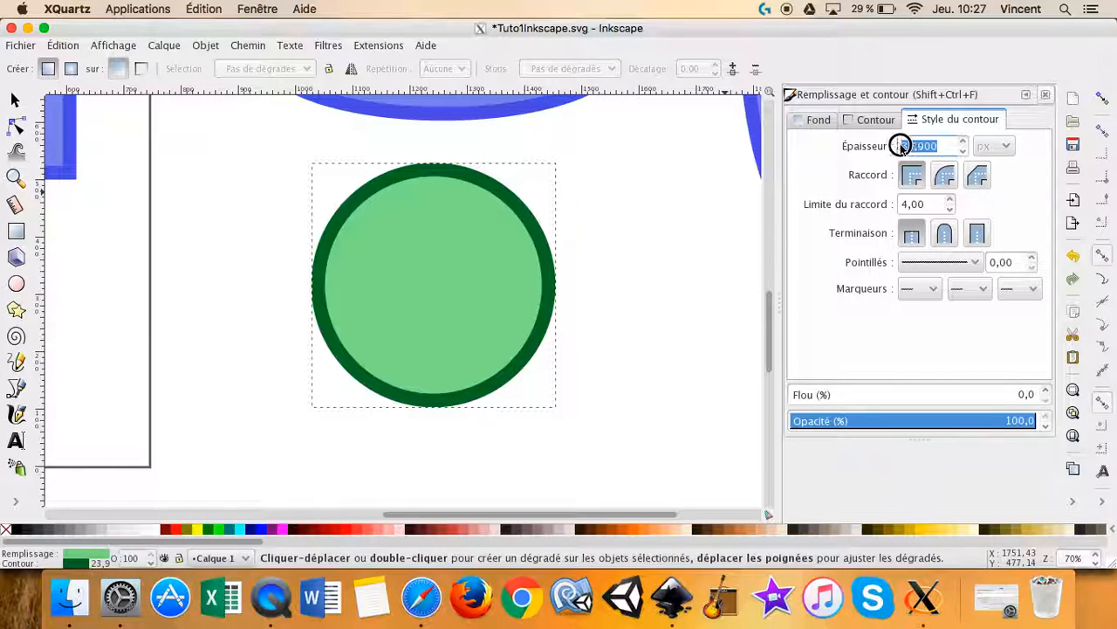
pyautogui.write('5')
pyautogui.press('Return')
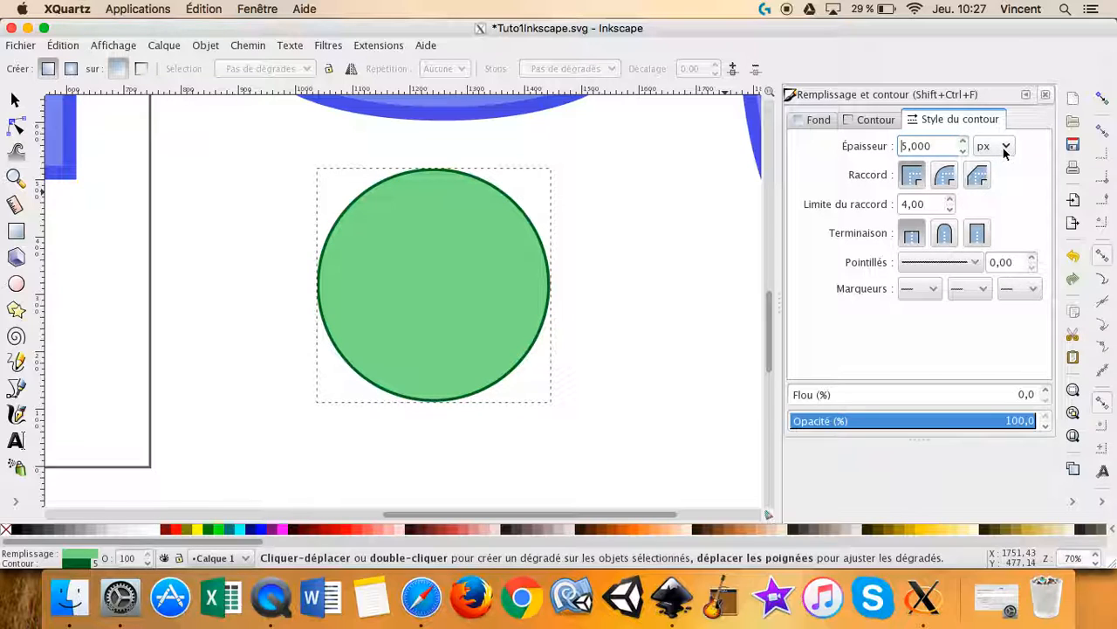
pyautogui.click(1004, 148)
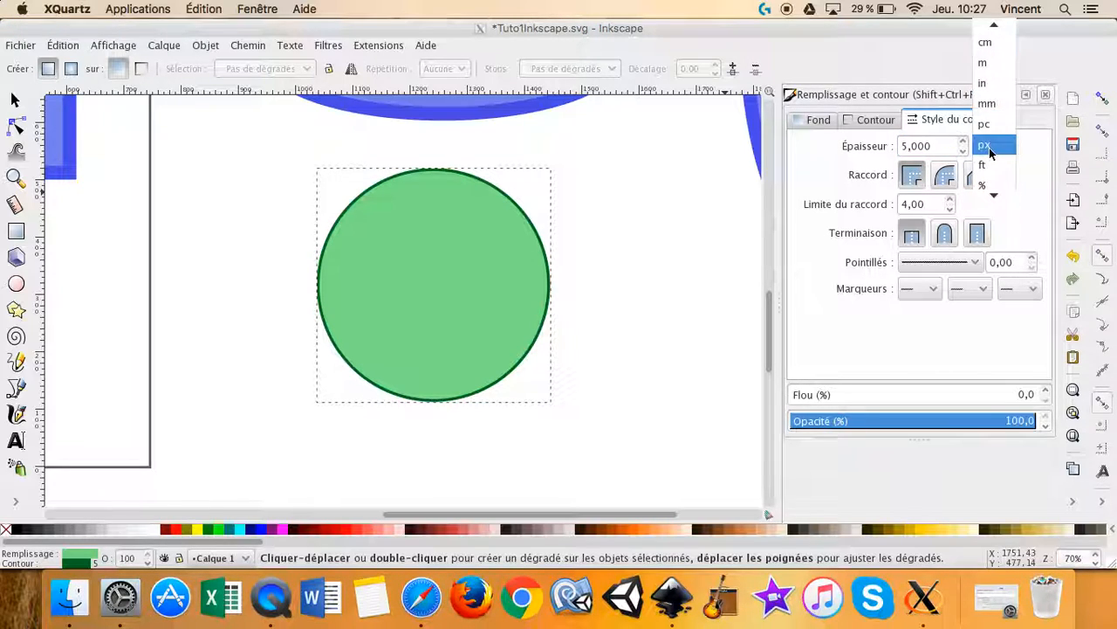
pyautogui.click(993, 147)
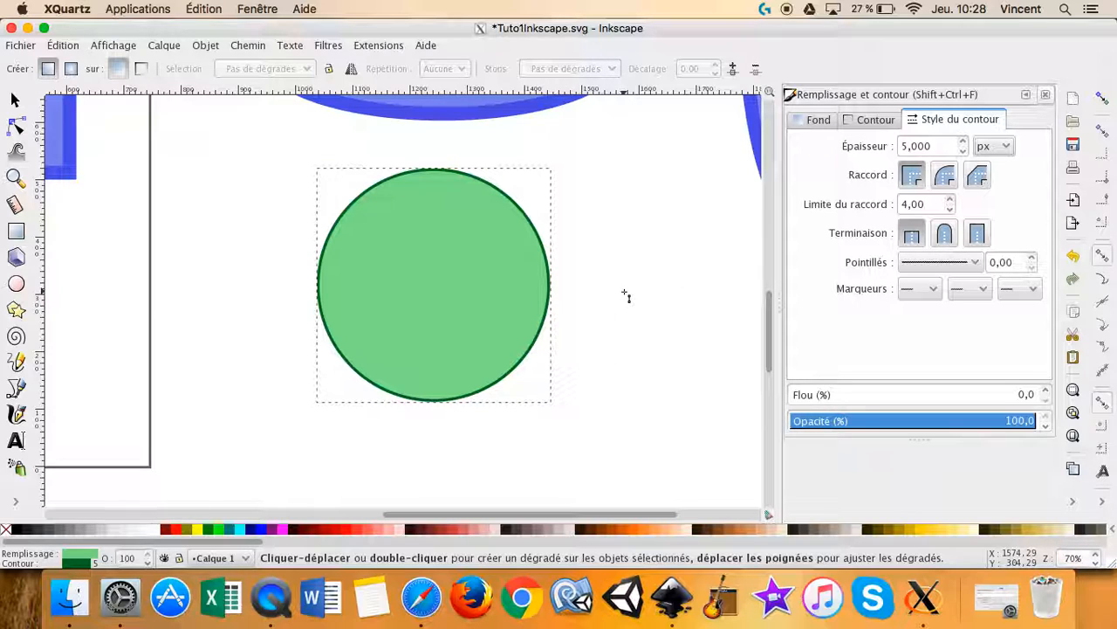
pyautogui.scroll(-2, 626, 297)
pyautogui.scroll(-1, 626, 296)
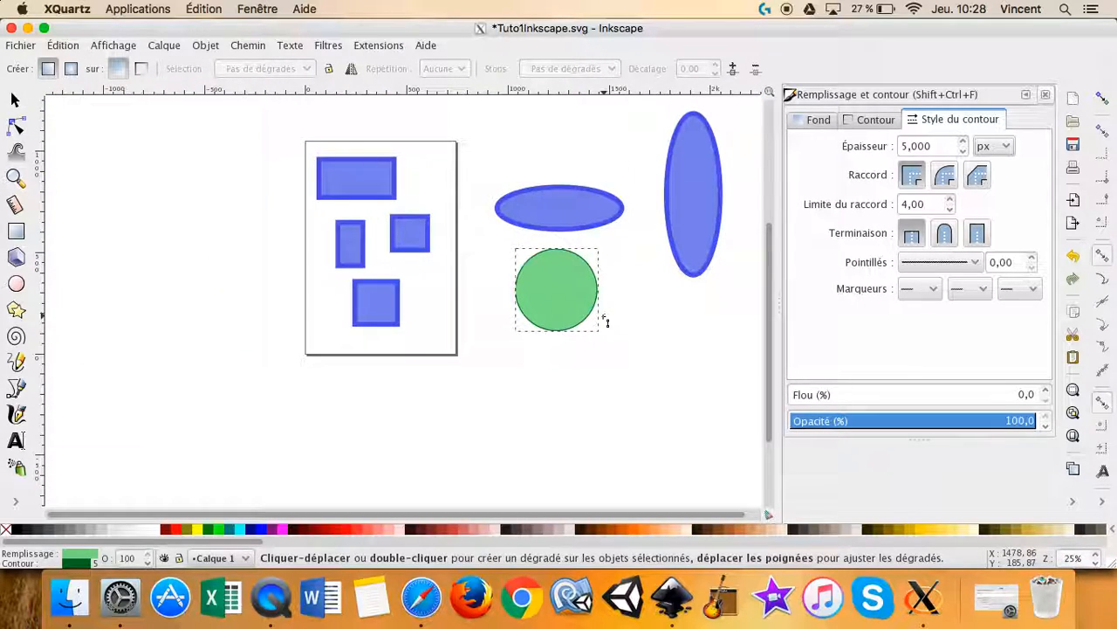